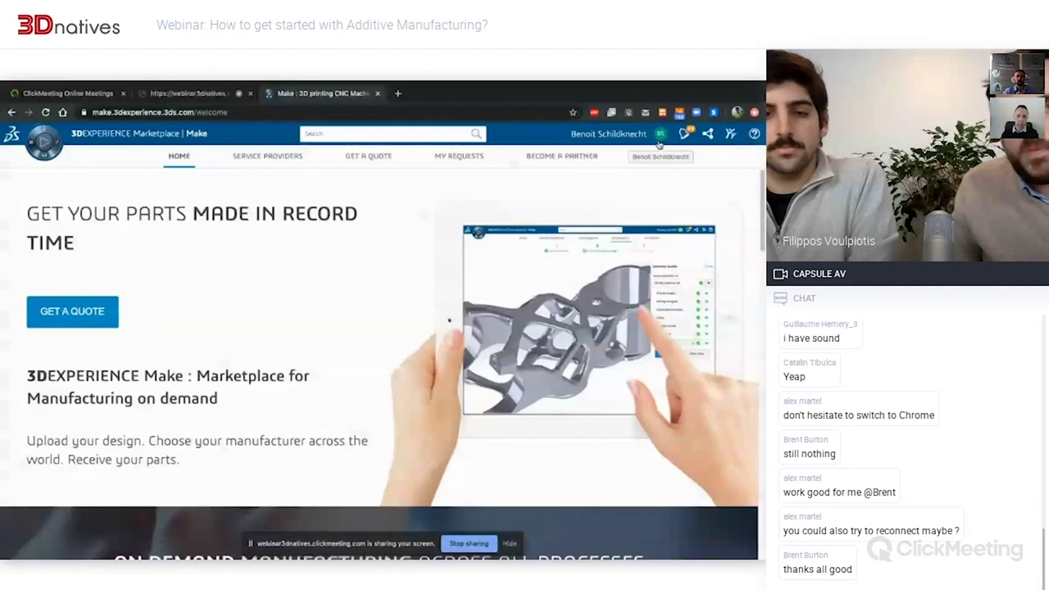
- Start a quote request and submit the Bike_Stem.stp file as the content to manufacture
{"action": "left_click", "coordinate": [381, 164]}
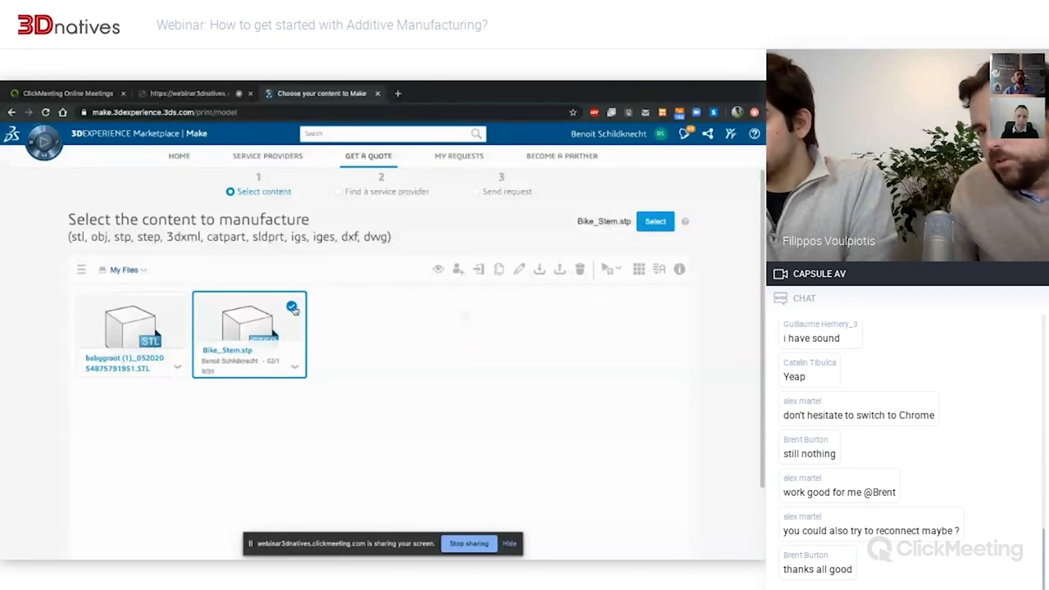
{"action": "left_click", "coordinate": [376, 323]}
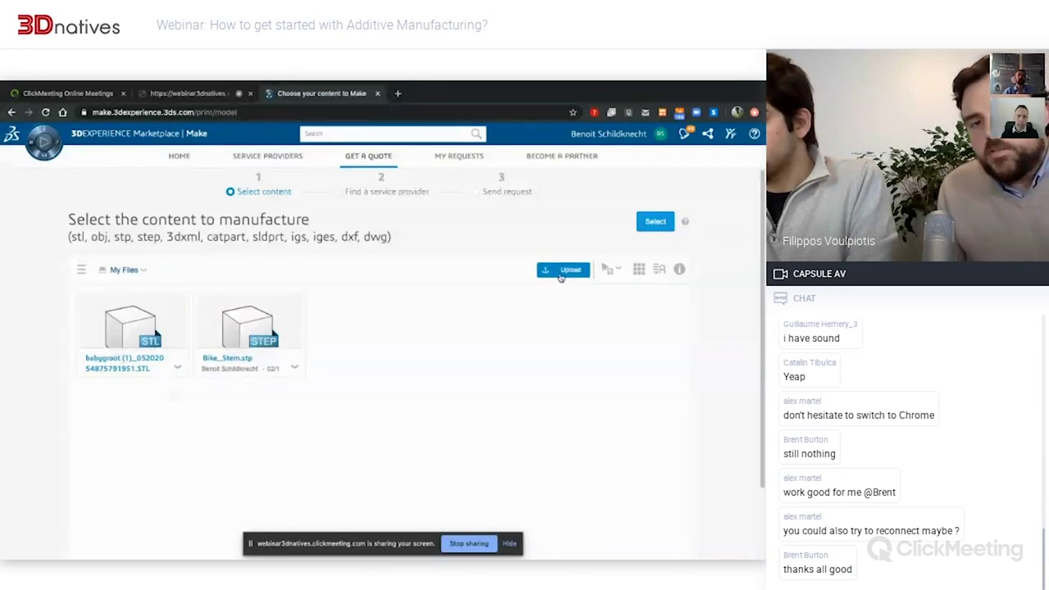
{"action": "left_click", "coordinate": [289, 305]}
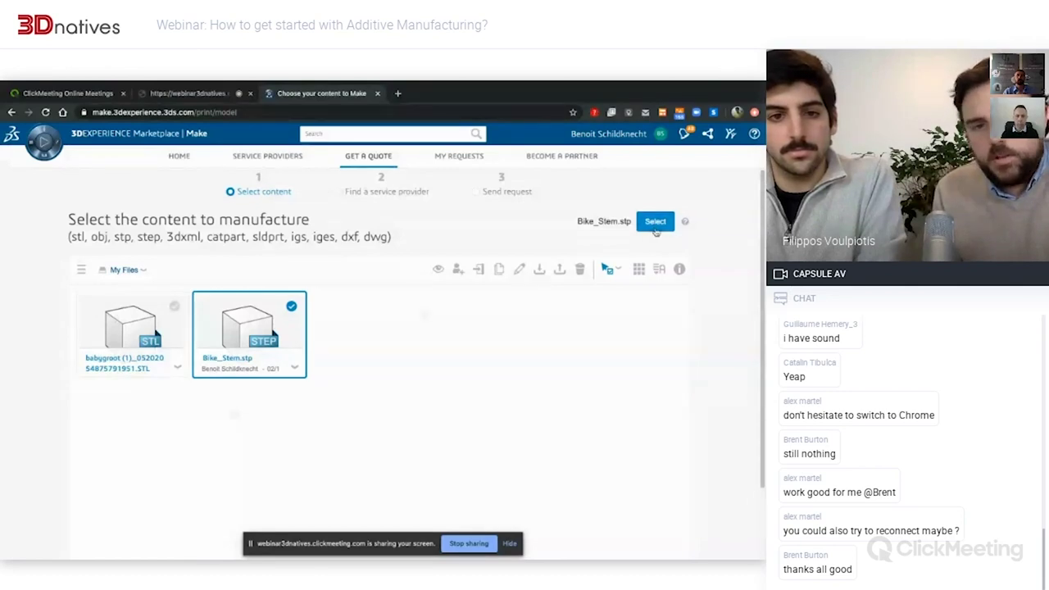
{"action": "left_click", "coordinate": [655, 228]}
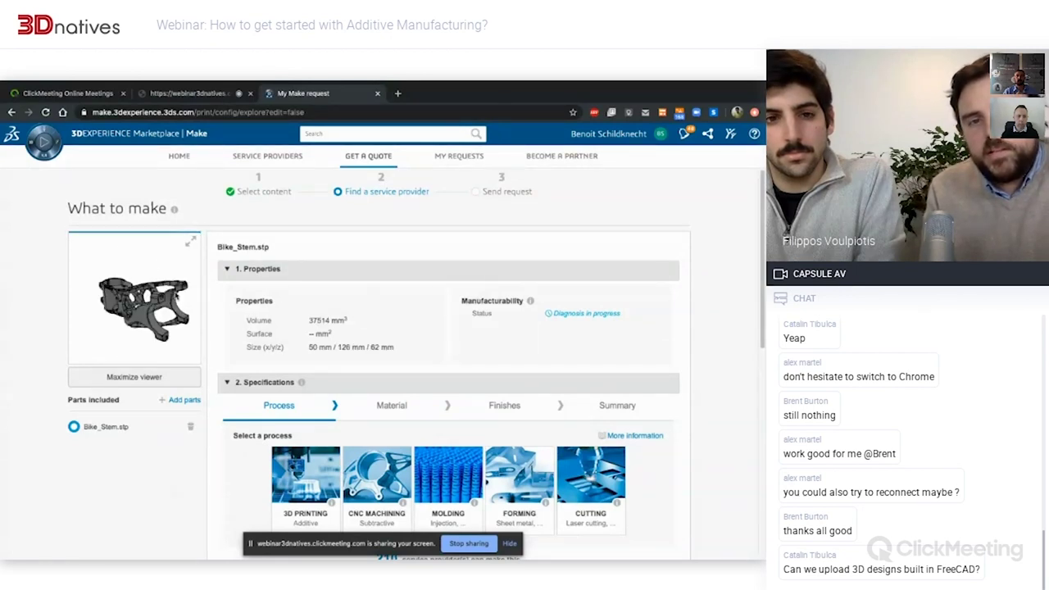
- Inspect the bike stem from another angle in the enlarged viewer, and specify 3D printing with any process
{"action": "left_click", "coordinate": [190, 241]}
{"action": "left_click_drag", "start_coordinate": [332, 350], "coordinate": [568, 316]}
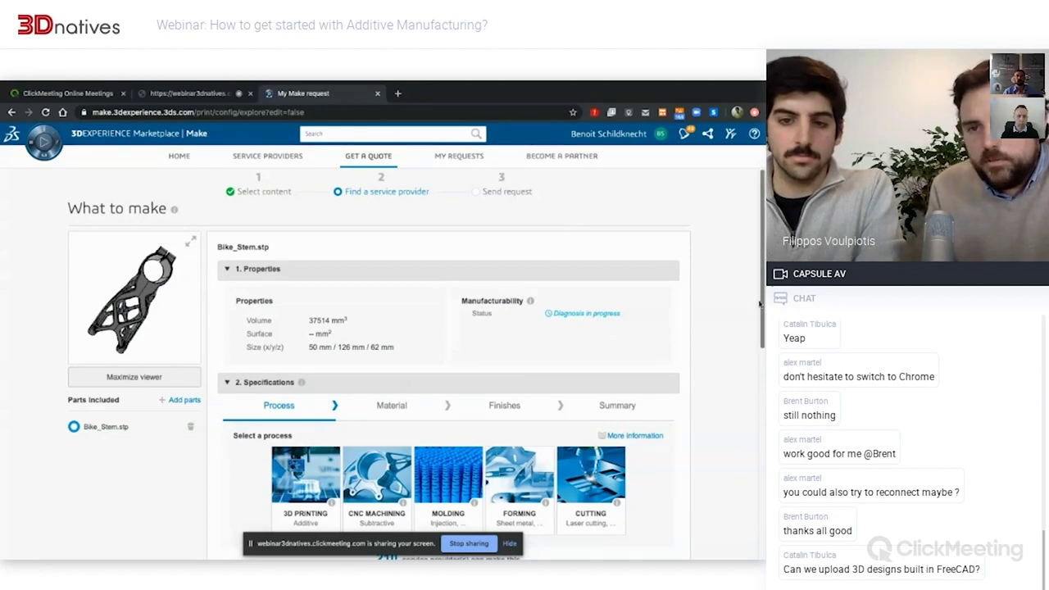
{"action": "scroll", "coordinate": [693, 321], "scroll_direction": "down", "scroll_amount": 1}
{"action": "scroll", "coordinate": [693, 323], "scroll_direction": "down", "scroll_amount": 5}
{"action": "scroll", "coordinate": [535, 534], "scroll_direction": "up", "scroll_amount": 3}
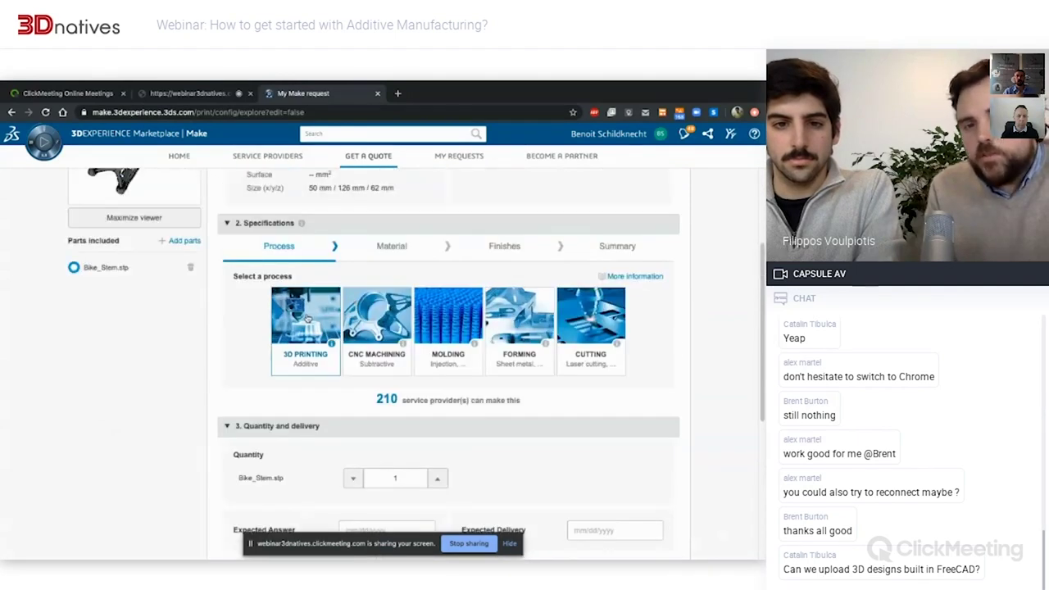
{"action": "left_click", "coordinate": [307, 319]}
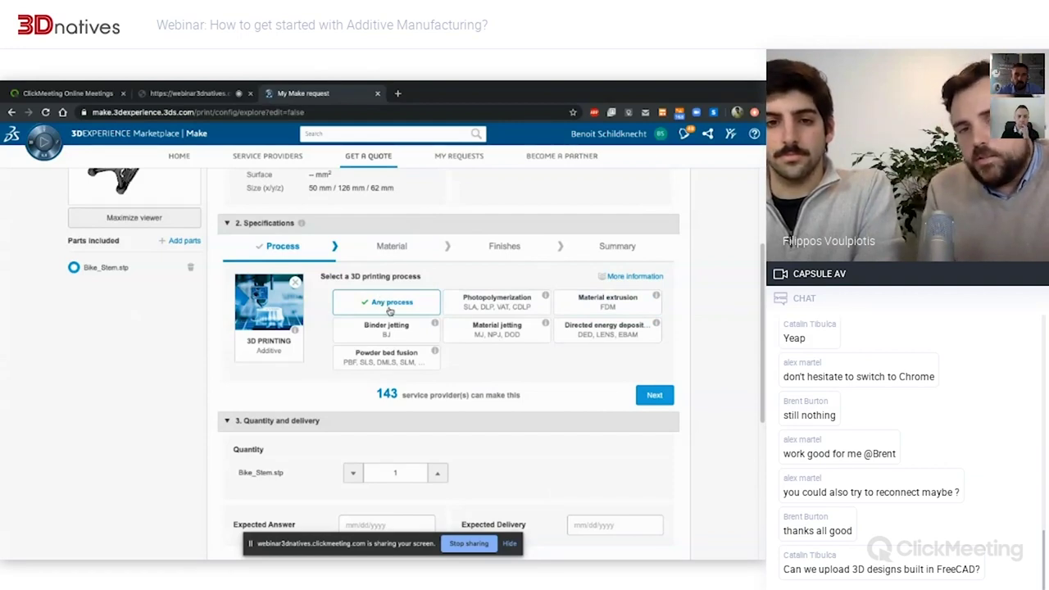
{"action": "left_click", "coordinate": [655, 394]}
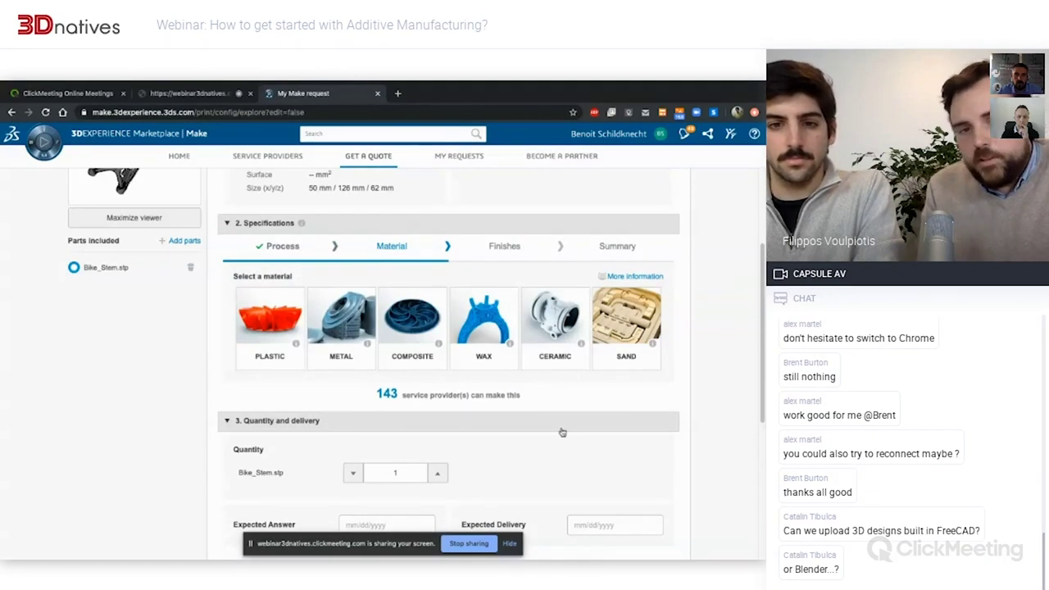
- Specify Plastic as the material with any class, type and name, and accept finishes with any color and 0.2 mm tolerance
{"action": "left_click", "coordinate": [275, 327]}
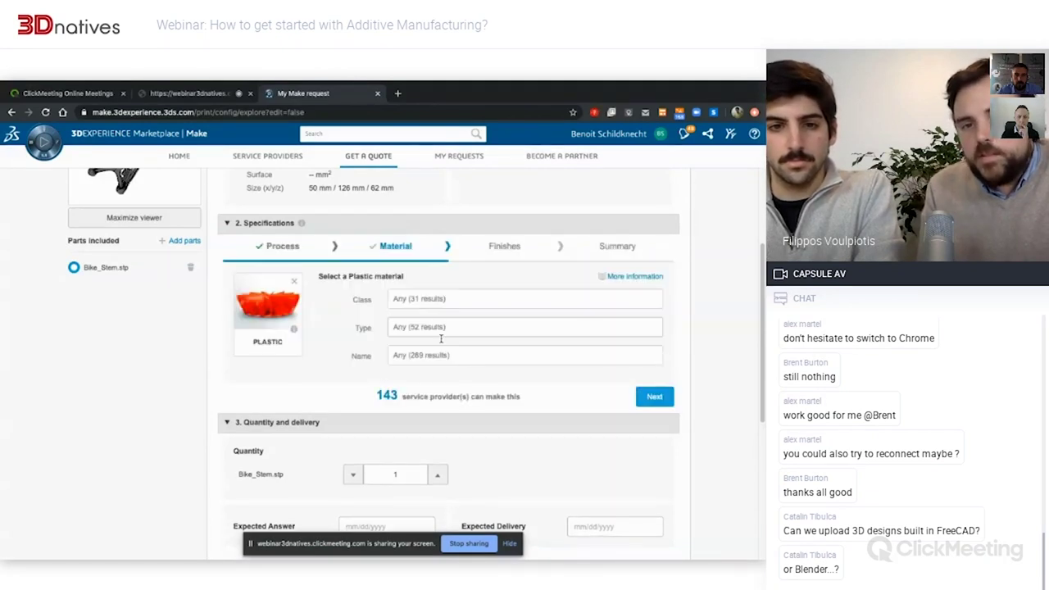
{"action": "left_click", "coordinate": [443, 299]}
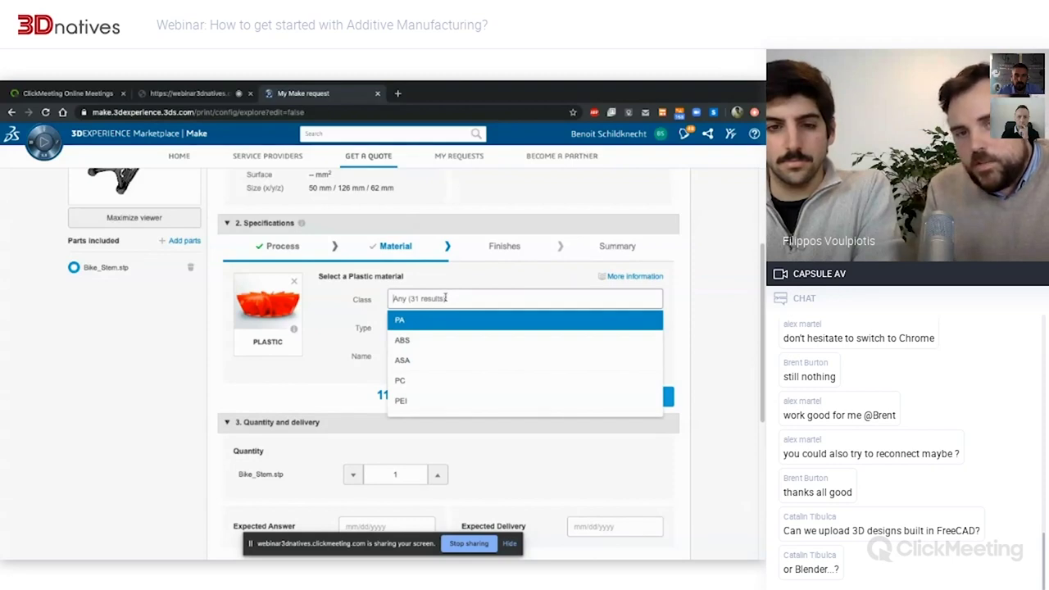
{"action": "left_click", "coordinate": [490, 287]}
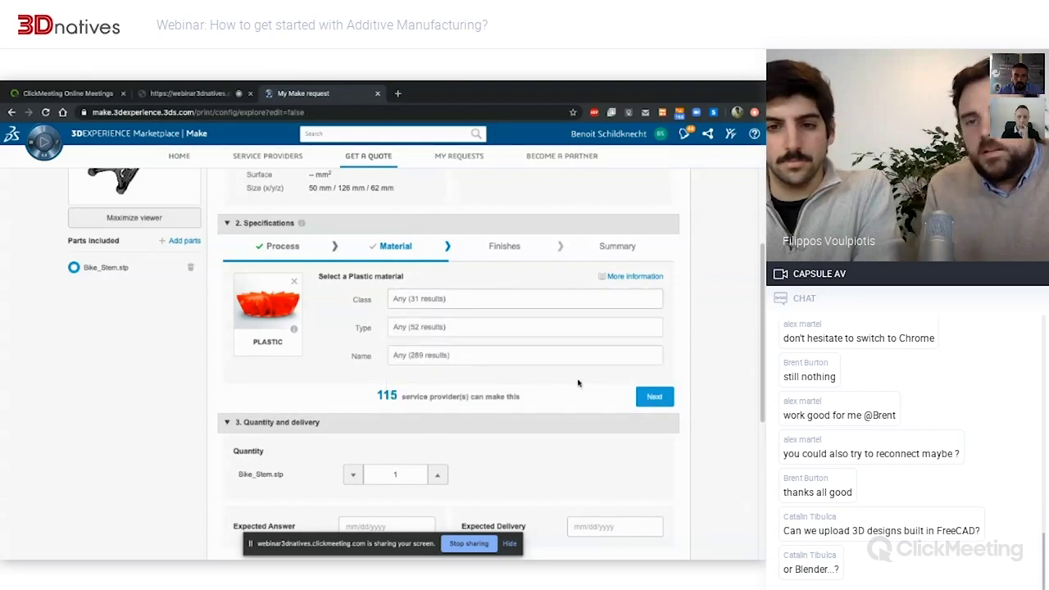
{"action": "left_click", "coordinate": [655, 398]}
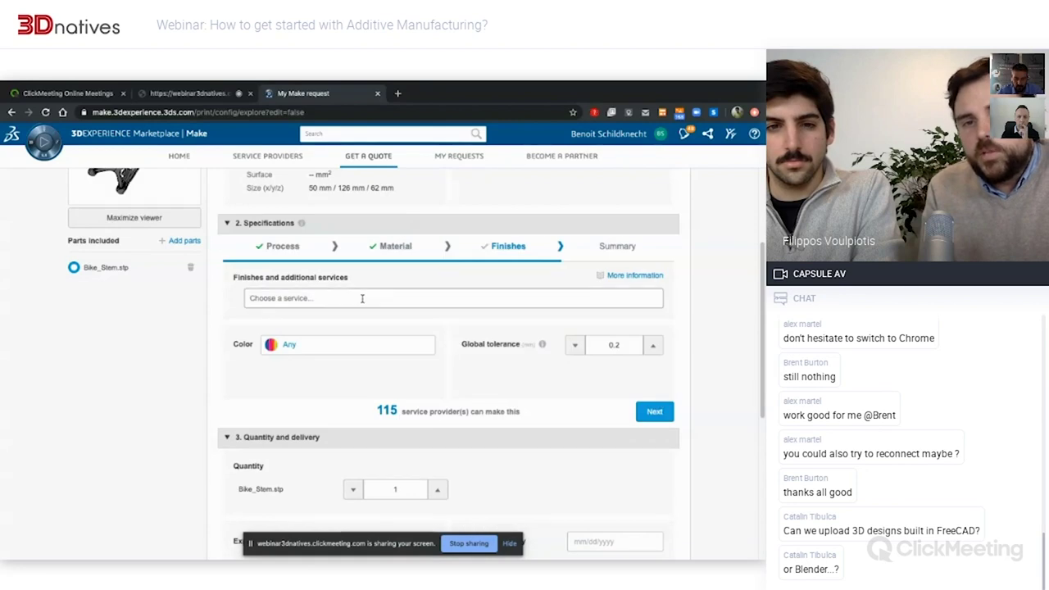
{"action": "left_click", "coordinate": [364, 298]}
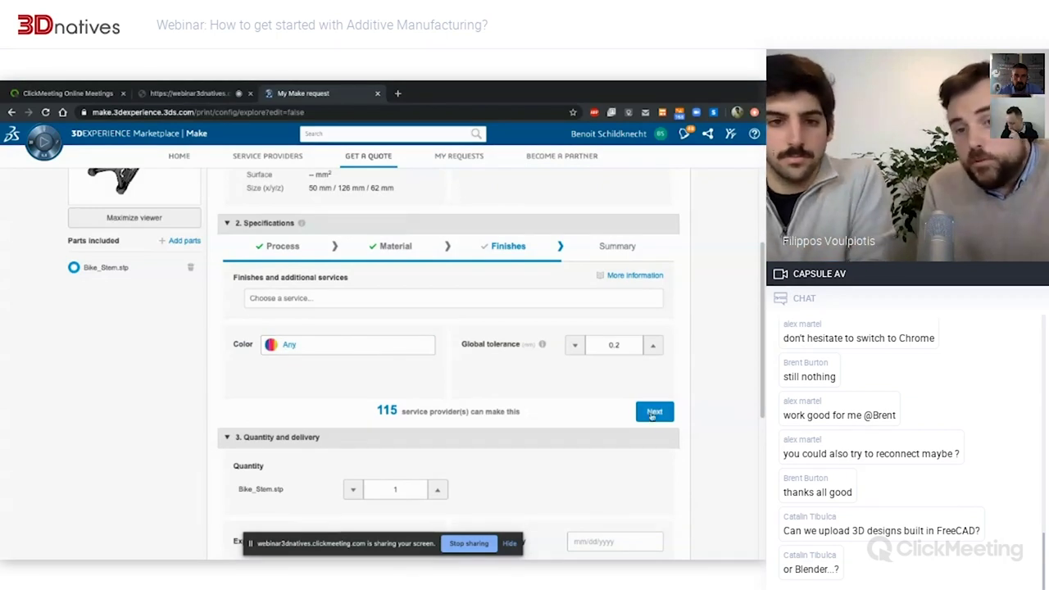
{"action": "left_click", "coordinate": [654, 412]}
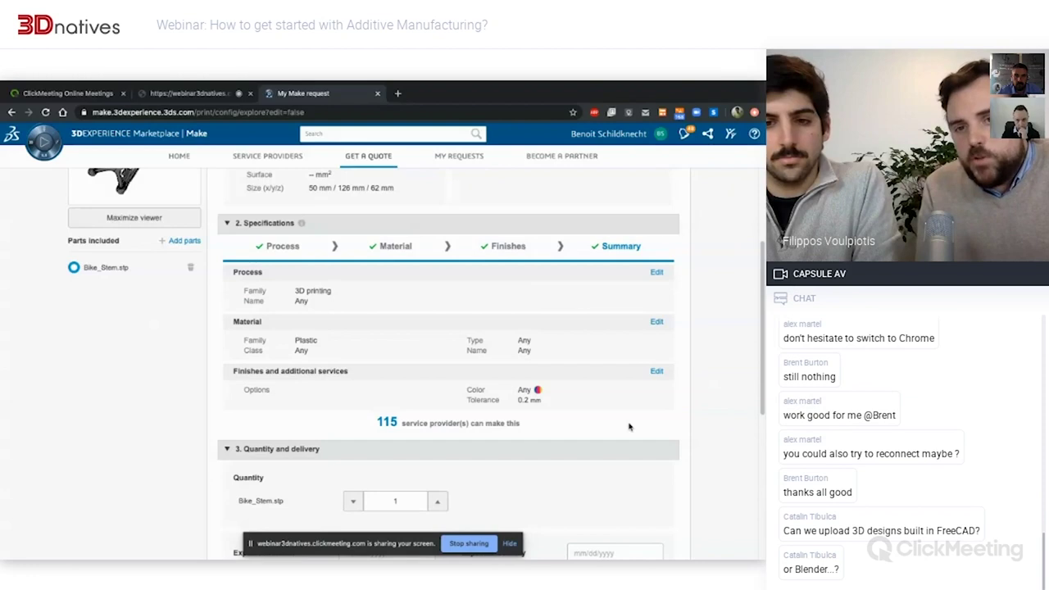
- Review the request's specifications and delivery section, and choose the instant quote from ProMake International Ltd
{"action": "scroll", "coordinate": [647, 424], "scroll_direction": "up", "scroll_amount": 1}
{"action": "scroll", "coordinate": [673, 422], "scroll_direction": "up", "scroll_amount": 1}
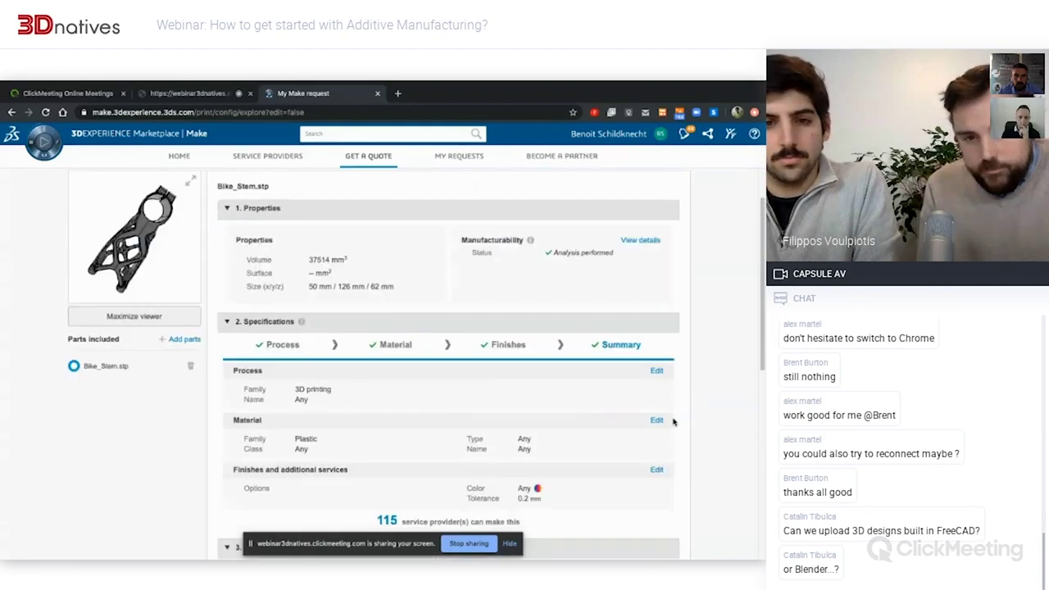
{"action": "scroll", "coordinate": [673, 422], "scroll_direction": "down", "scroll_amount": 2}
{"action": "scroll", "coordinate": [673, 422], "scroll_direction": "down", "scroll_amount": 1}
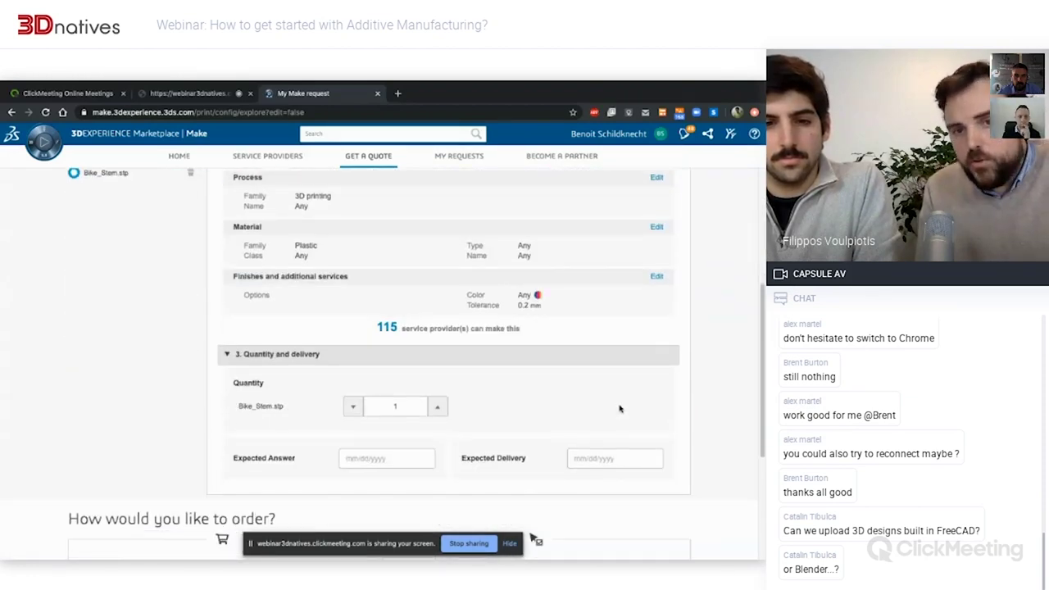
{"action": "scroll", "coordinate": [525, 428], "scroll_direction": "down", "scroll_amount": 1}
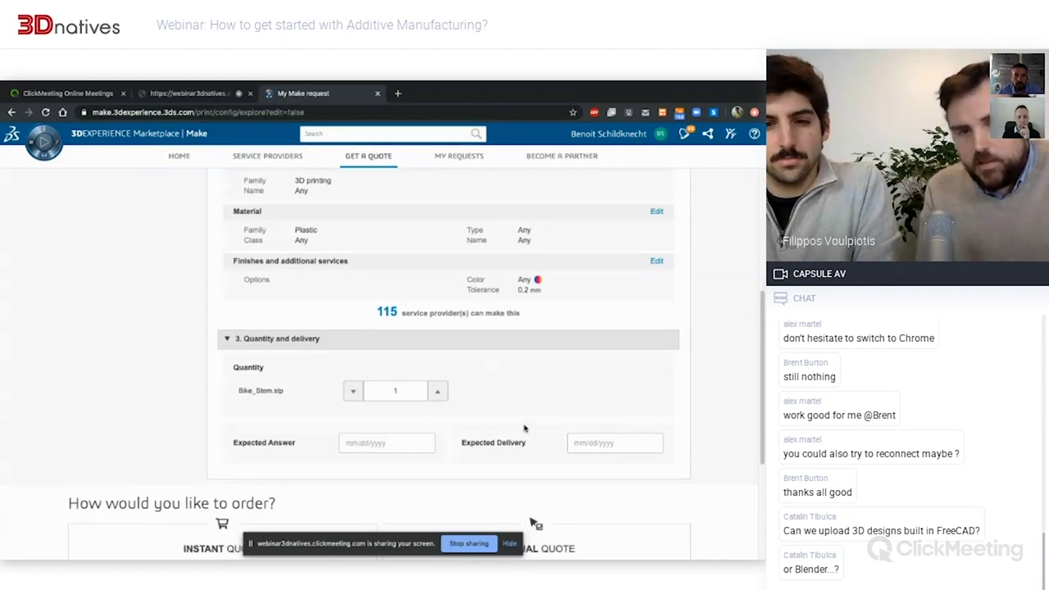
{"action": "scroll", "coordinate": [524, 428], "scroll_direction": "down", "scroll_amount": 1}
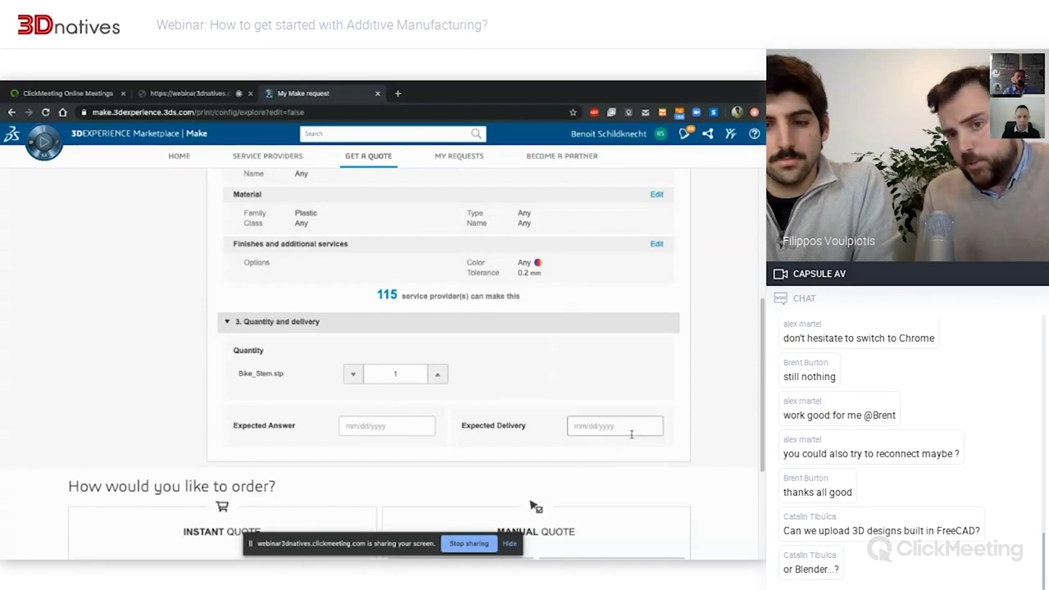
{"action": "scroll", "coordinate": [608, 403], "scroll_direction": "down", "scroll_amount": 2}
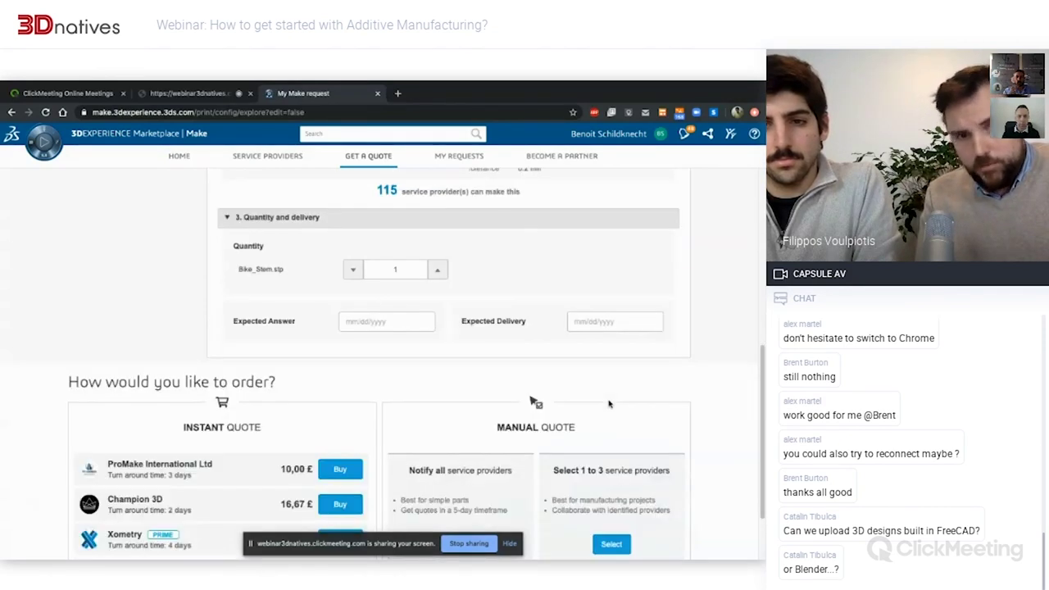
{"action": "scroll", "coordinate": [608, 403], "scroll_direction": "down", "scroll_amount": 1}
{"action": "scroll", "coordinate": [332, 419], "scroll_direction": "down", "scroll_amount": 1}
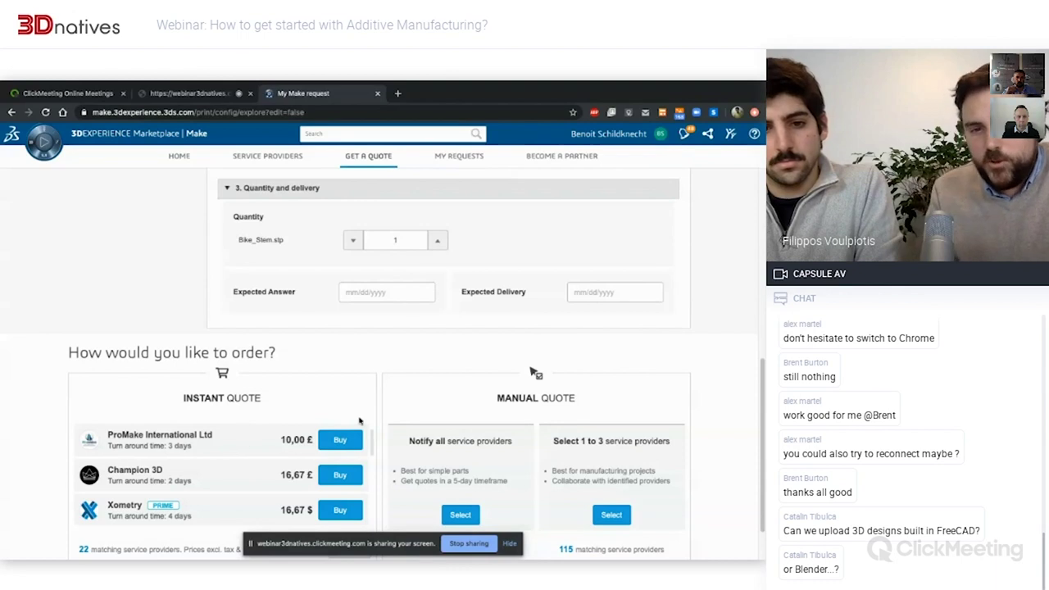
{"action": "left_click", "coordinate": [341, 440]}
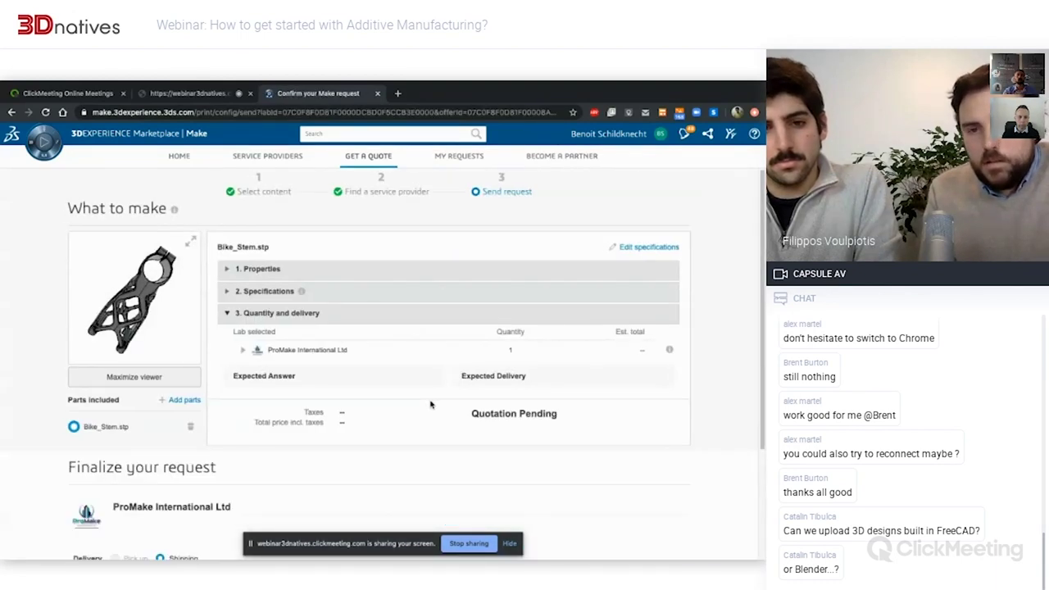
- Enter "hello" as the message to the service provider and expand ProMake International Ltd's price breakdown
{"action": "scroll", "coordinate": [410, 417], "scroll_direction": "down", "scroll_amount": 3}
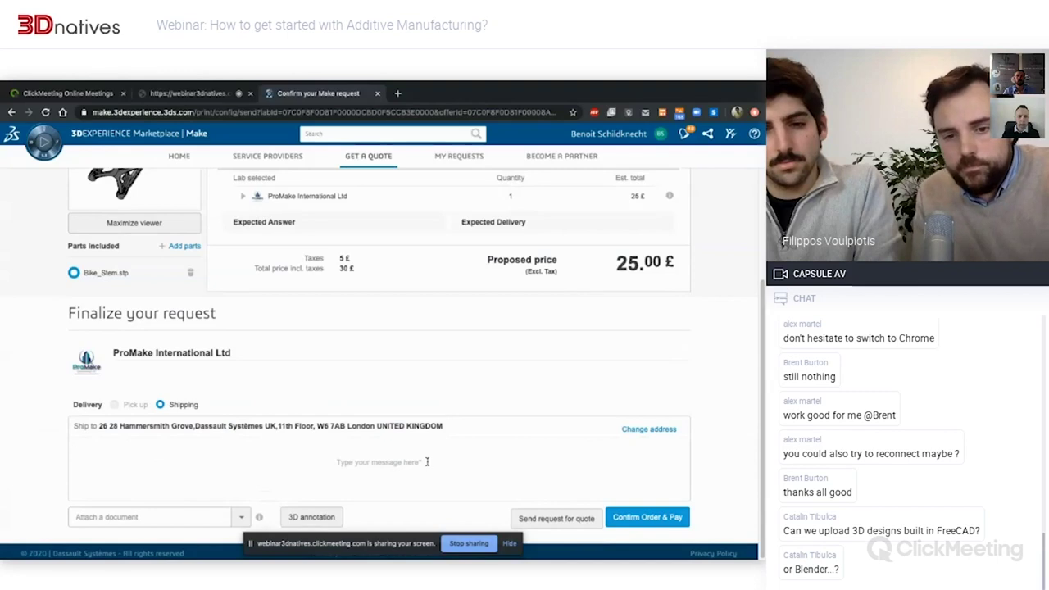
{"action": "type", "text": "hello"}
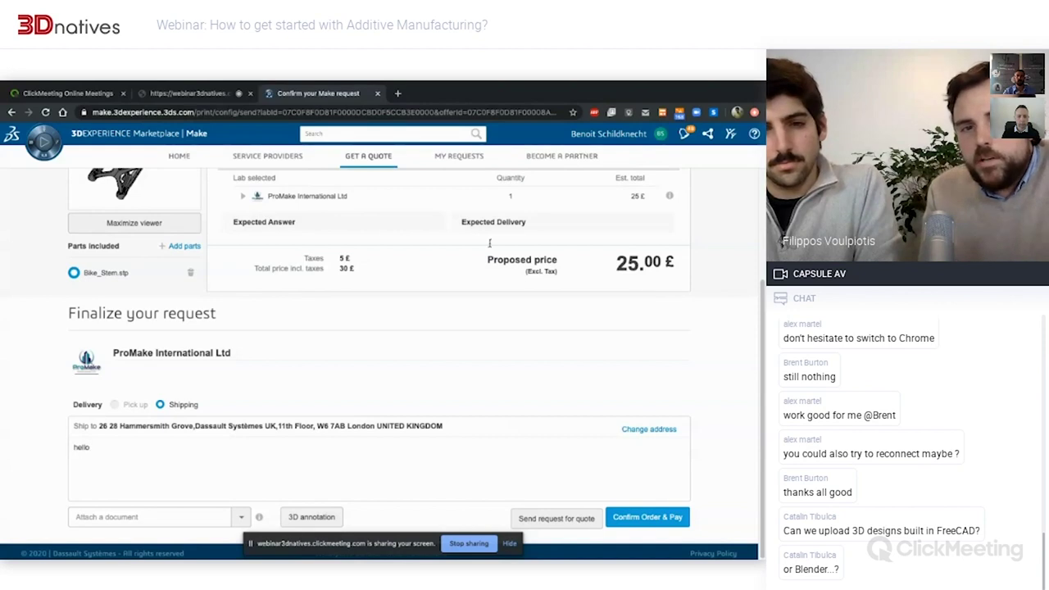
{"action": "left_click", "coordinate": [243, 197]}
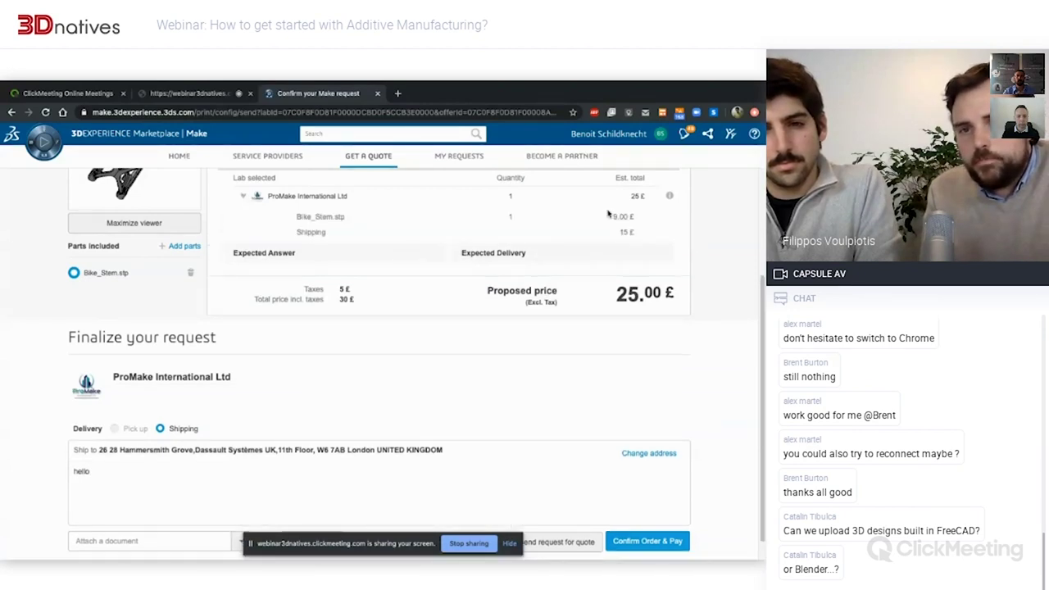